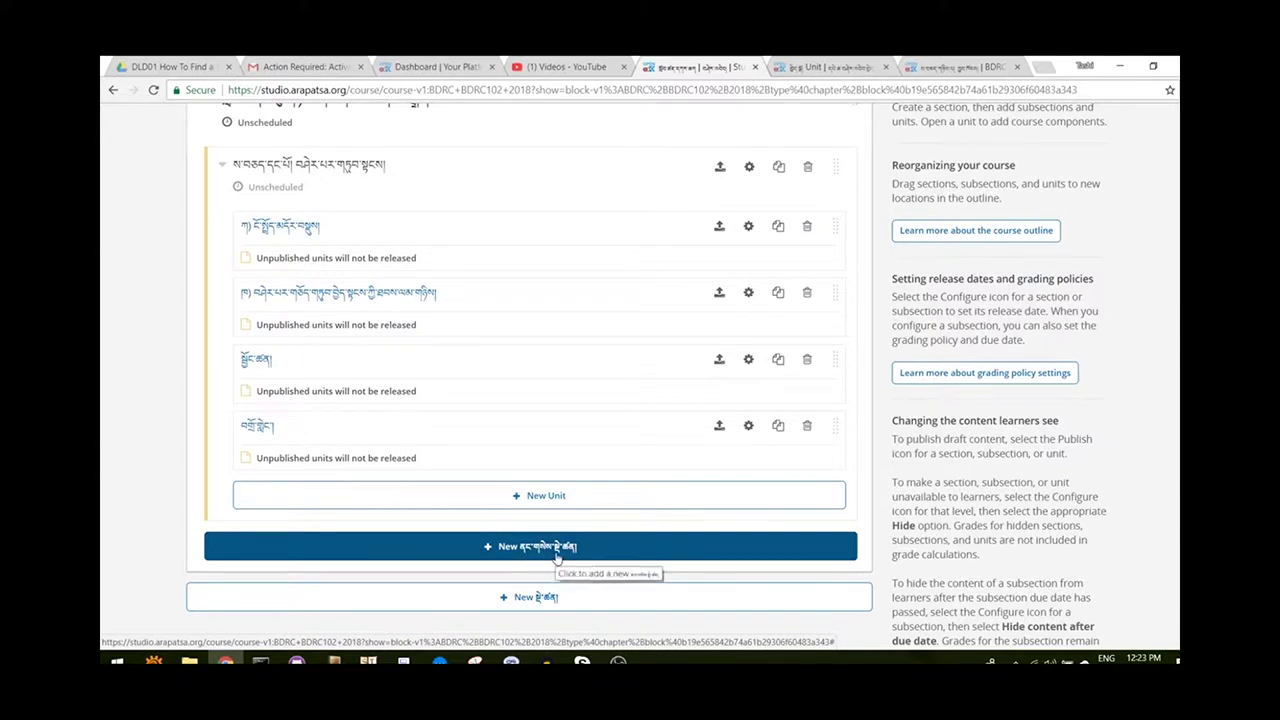
# Add a new subsection to the section and name it "ས་བཅད་དང་པོའི་བྱེད་སྒོ།".
pyautogui.click(557, 547)
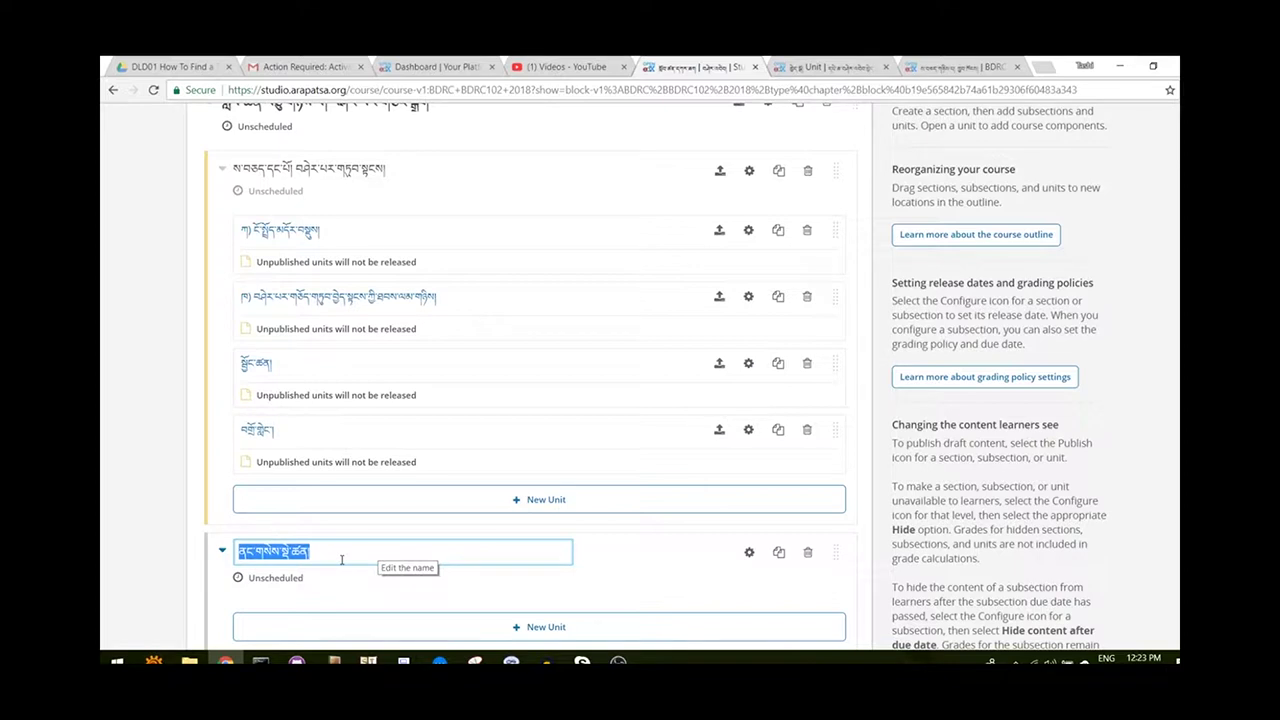
pyautogui.write('s')
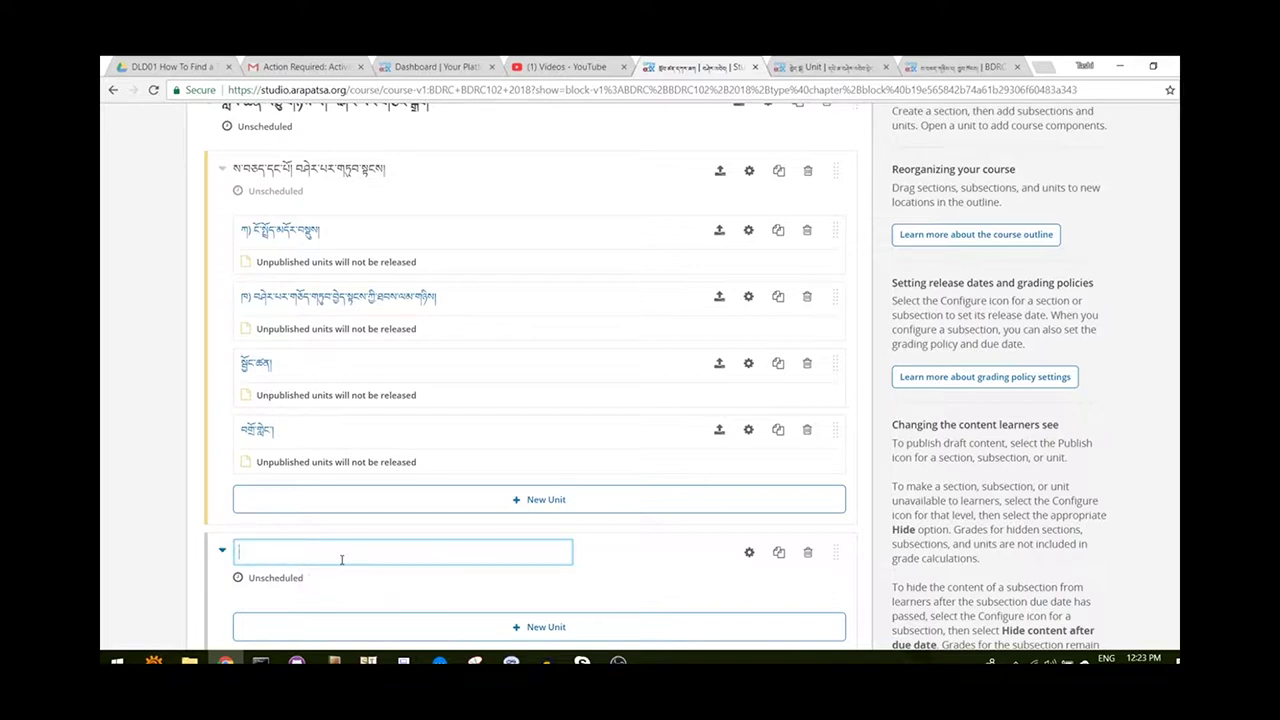
pyautogui.write('a ba')
pyautogui.write('ཅད་དང་')
pyautogui.write('པོ')
pyautogui.write('འི་བྱེད་ས')
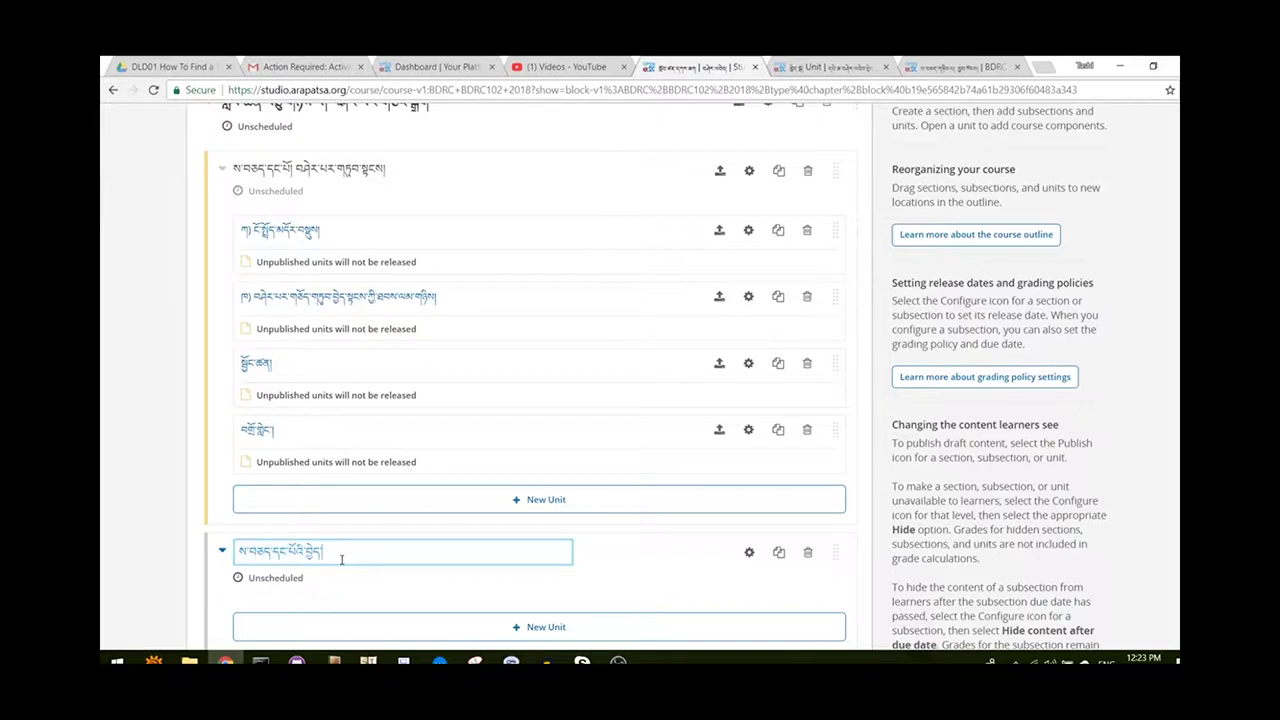
pyautogui.write('ྒོ།')
pyautogui.scroll(-1, 400, 509)
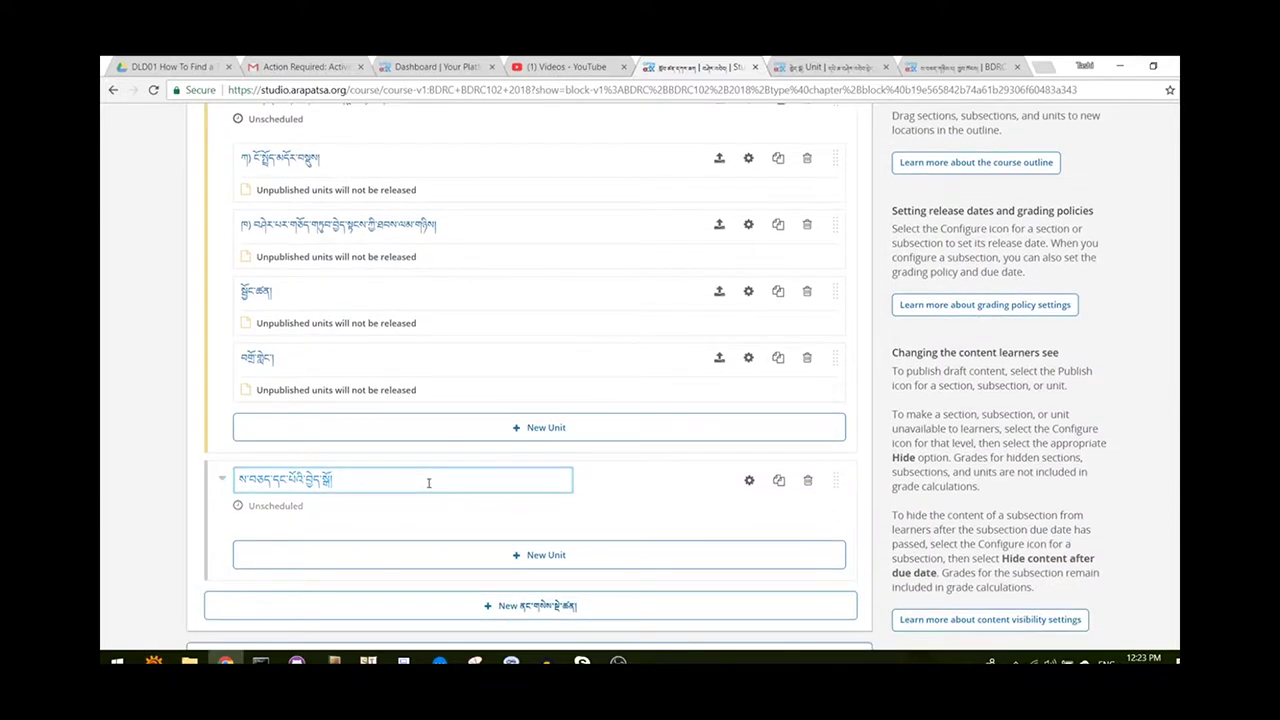
pyautogui.click(600, 505)
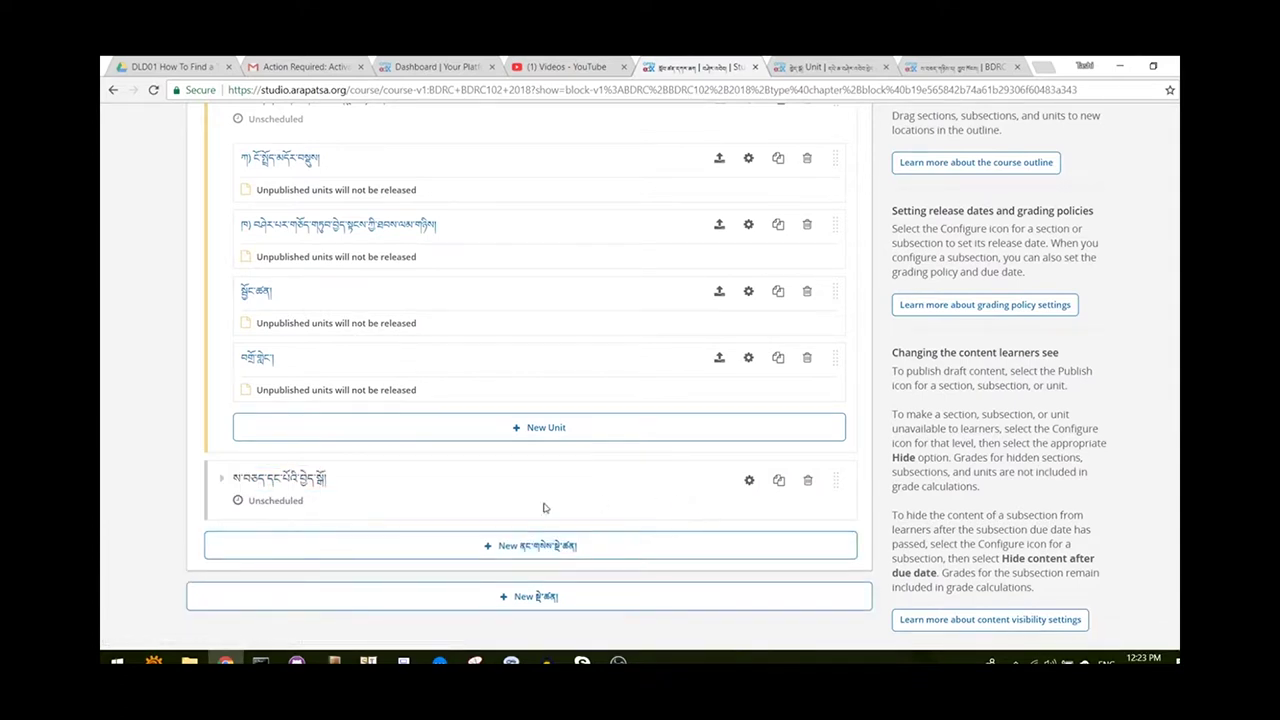
# Add a new unit inside the "ས་བཅད་དང་པོའི་བྱེད་སྒོ།" subsection and name it "ཁྲིད་ཆས་ཕབ་ལེན།".
pyautogui.click(245, 486)
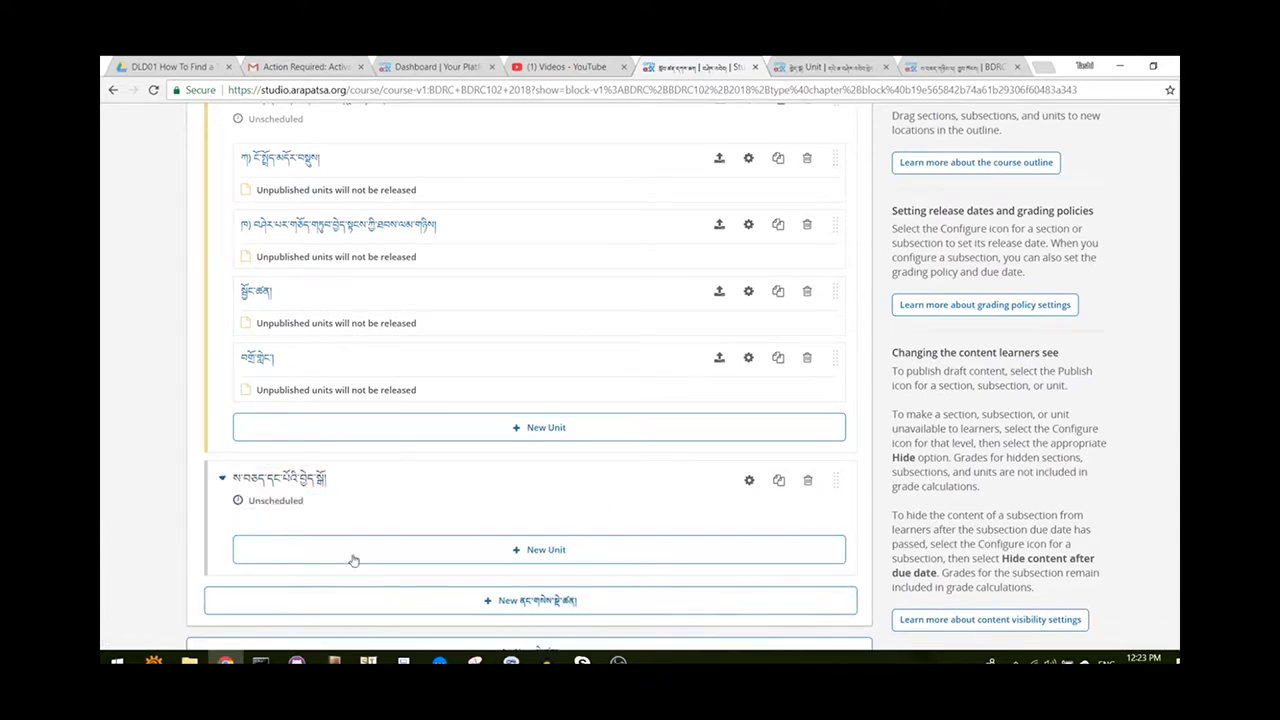
pyautogui.click(550, 553)
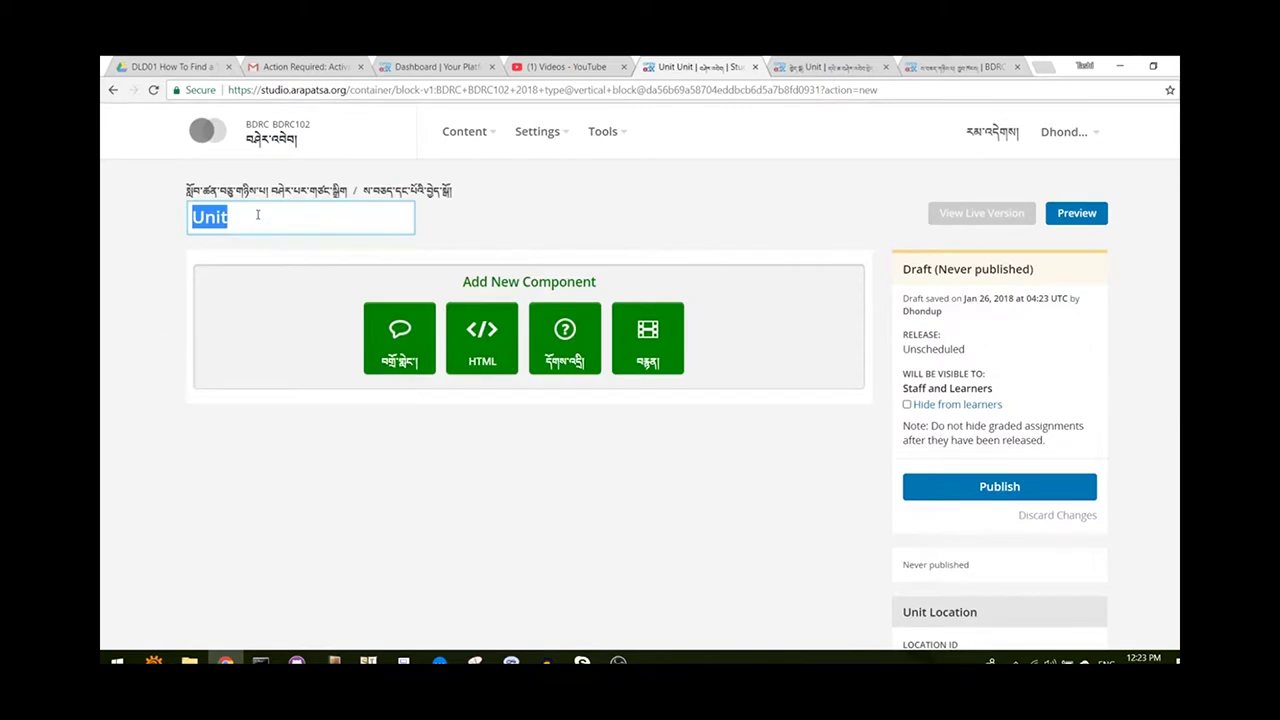
pyautogui.press('BackSpace')
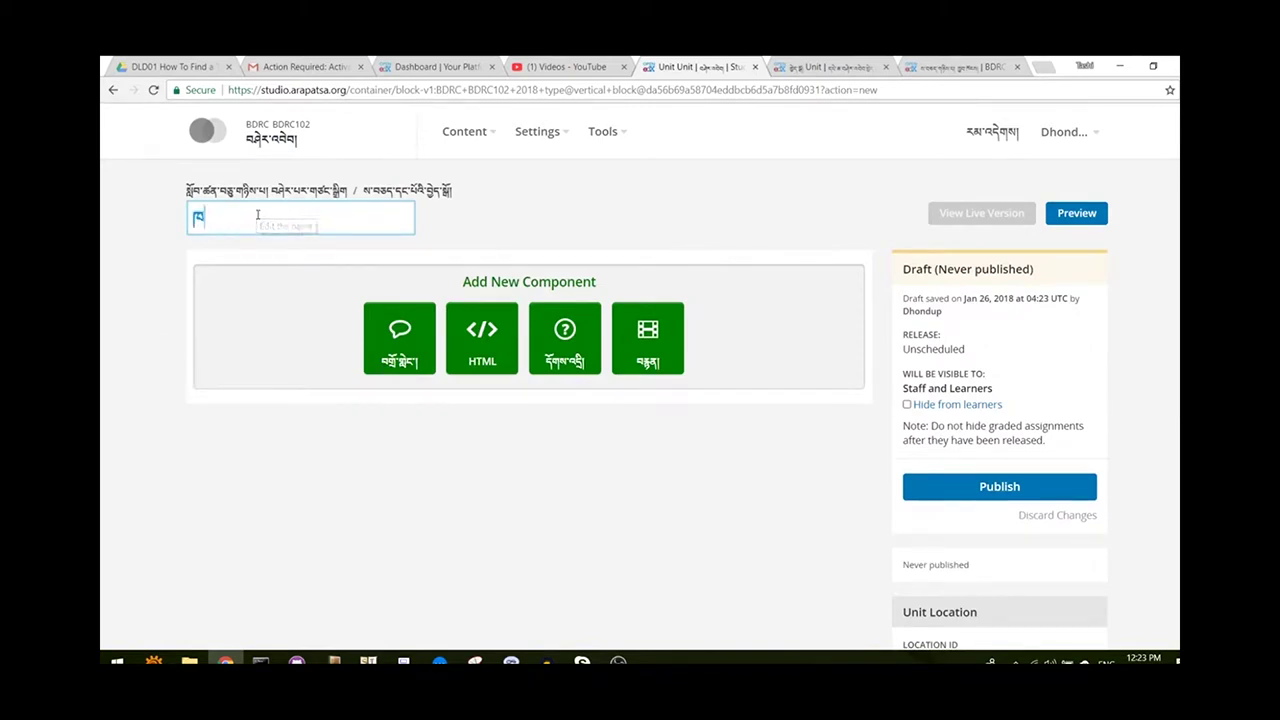
pyautogui.write('ལ')
pyautogui.write('ྲིད་ཆས་')
pyautogui.write('ཕབ་ལེན')
pyautogui.write('།')
pyautogui.click(470, 226)
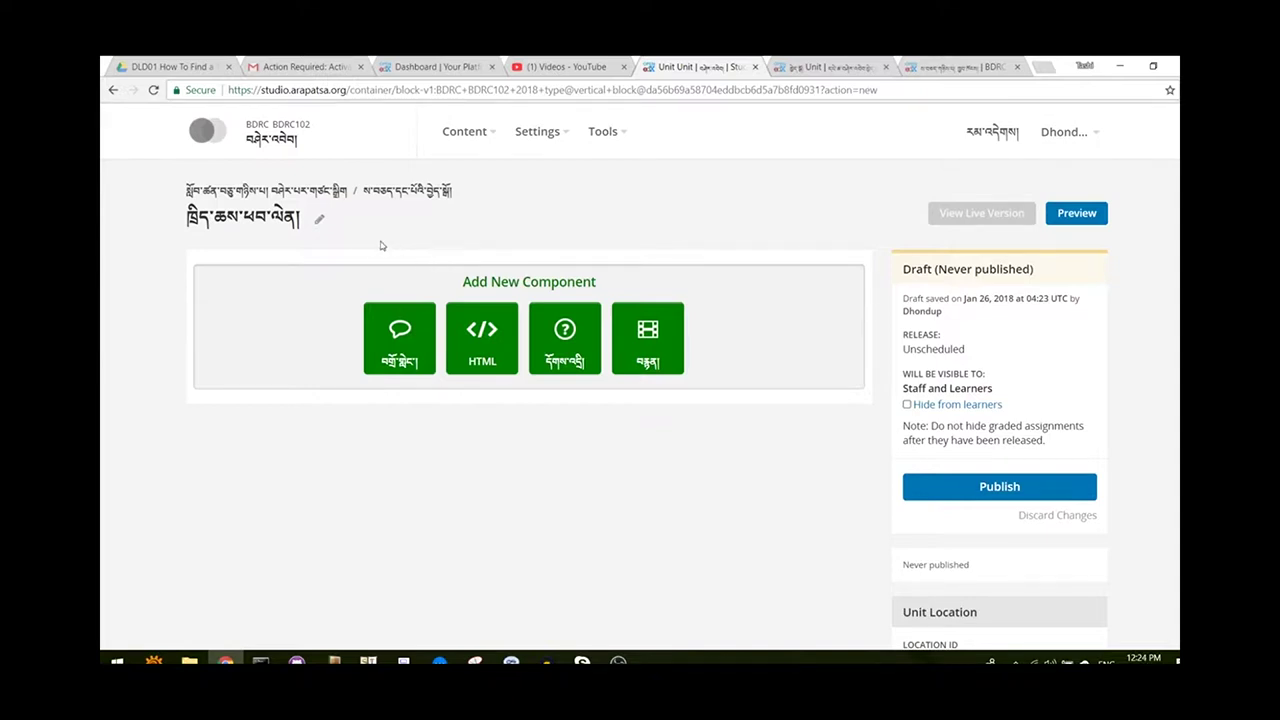
# Add an HTML component of type Text to the unit and open its HTML source code for editing.
pyautogui.click(481, 343)
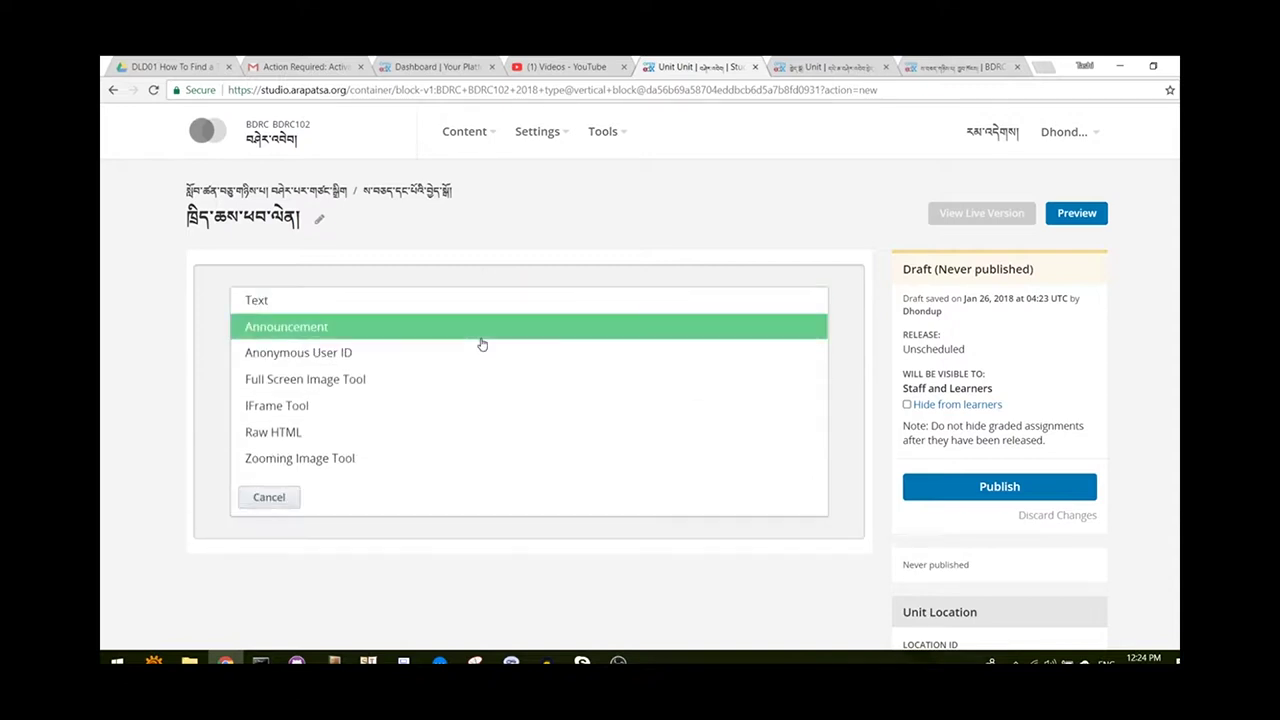
pyautogui.click(316, 301)
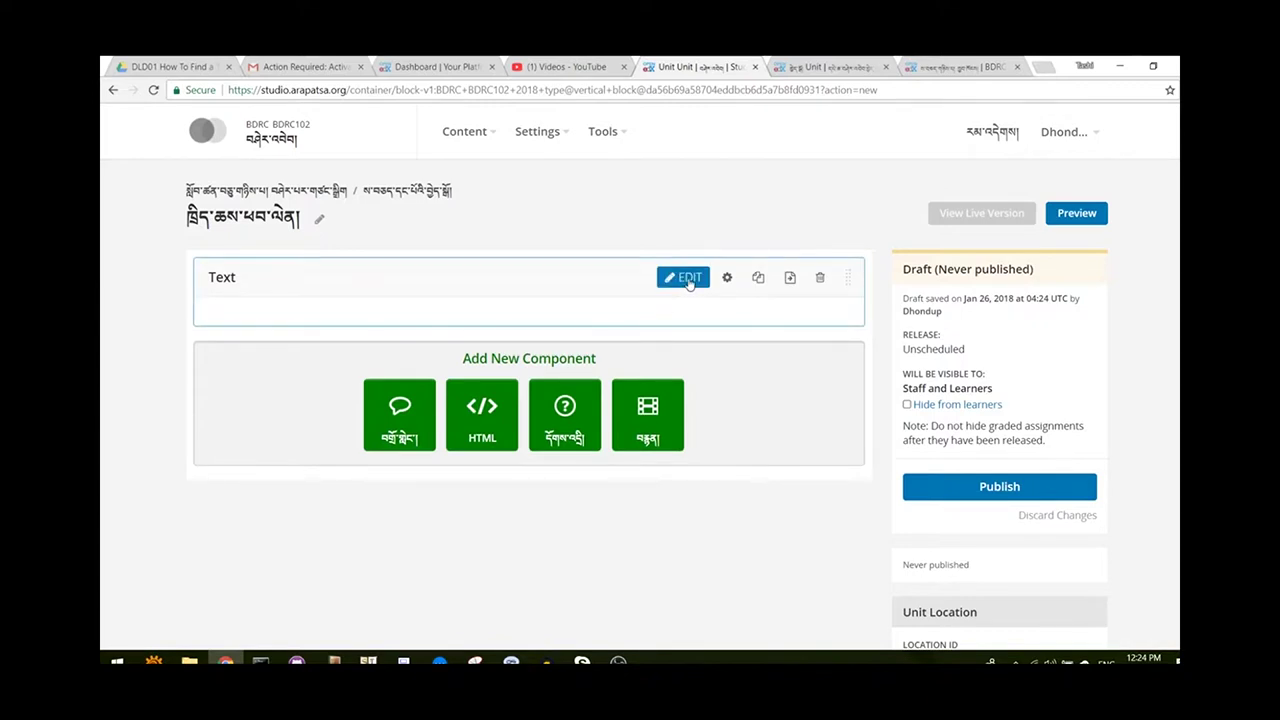
pyautogui.click(688, 281)
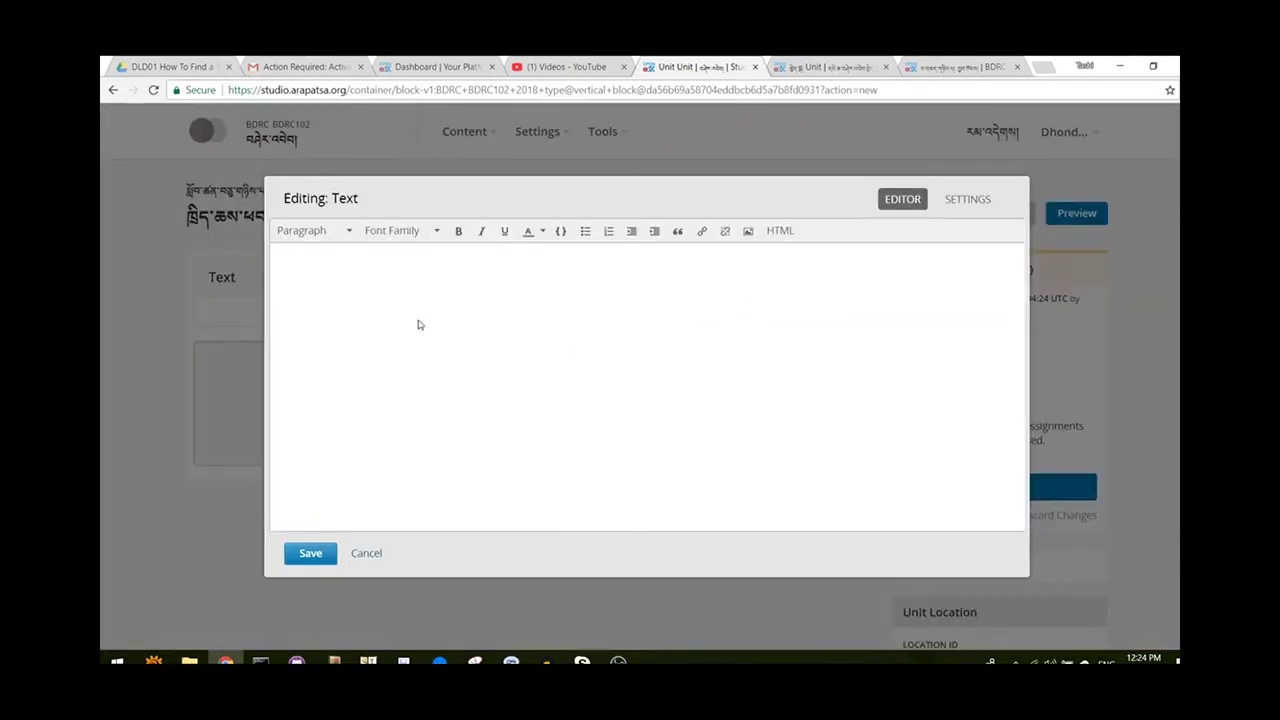
pyautogui.click(781, 236)
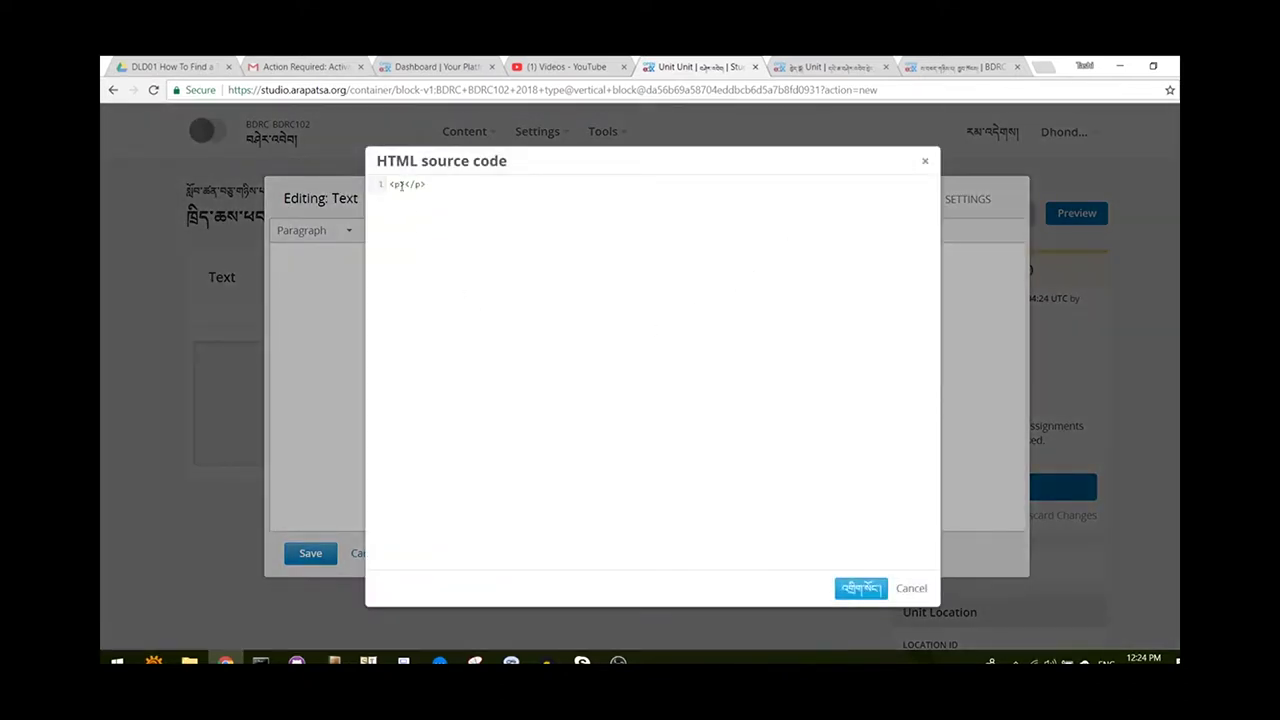
# Copy the image1.tif download button's full link code from the HTML source in the BDRC101 unit.
pyautogui.click(838, 70)
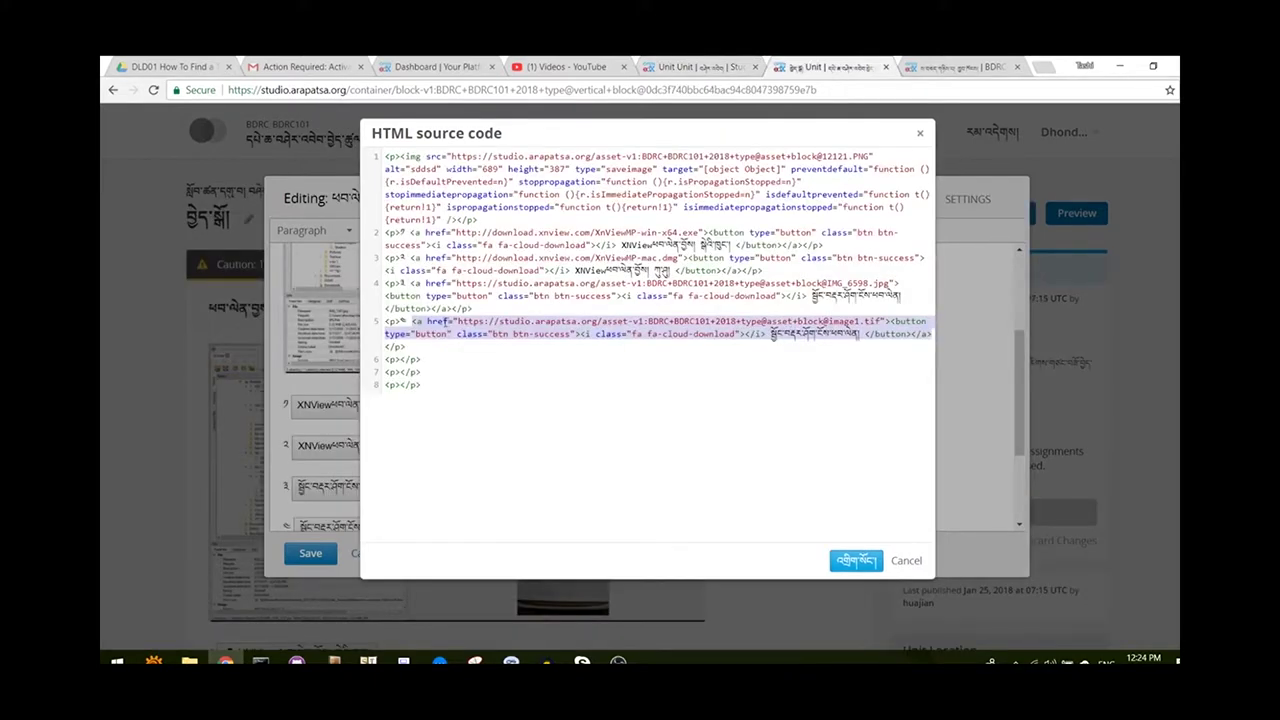
pyautogui.moveTo(410, 321); pyautogui.dragTo(387, 346)
pyautogui.click(386, 346)
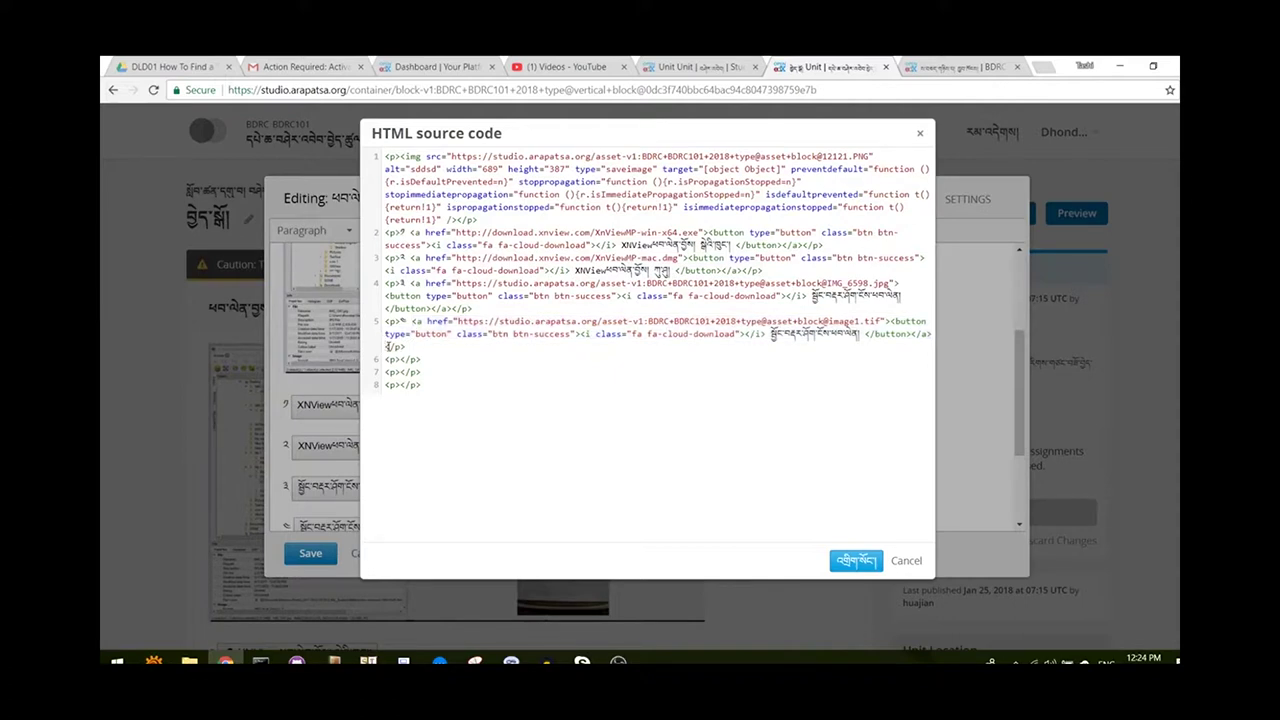
pyautogui.moveTo(384, 346); pyautogui.dragTo(410, 321)
pyautogui.hotkey('ctrl', 'c')
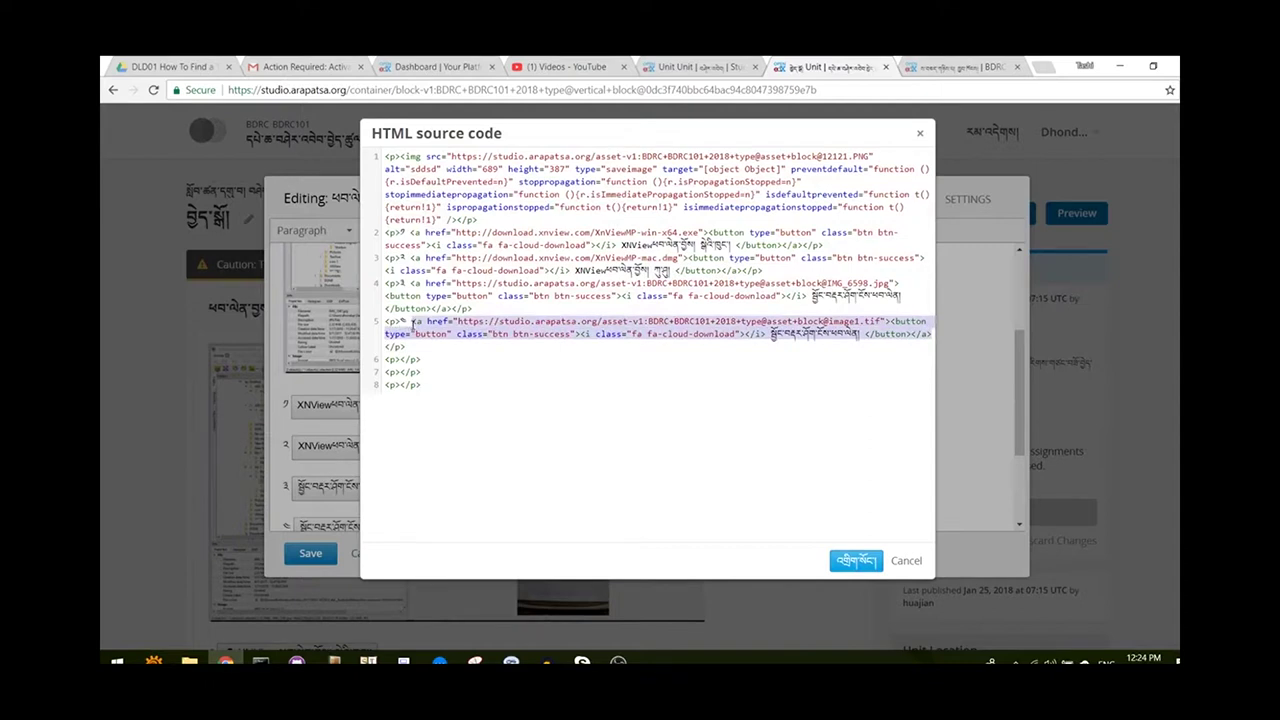
# Paste the copied button code between the paragraph tags of the new Text component's HTML source and save the component.
pyautogui.click(700, 67)
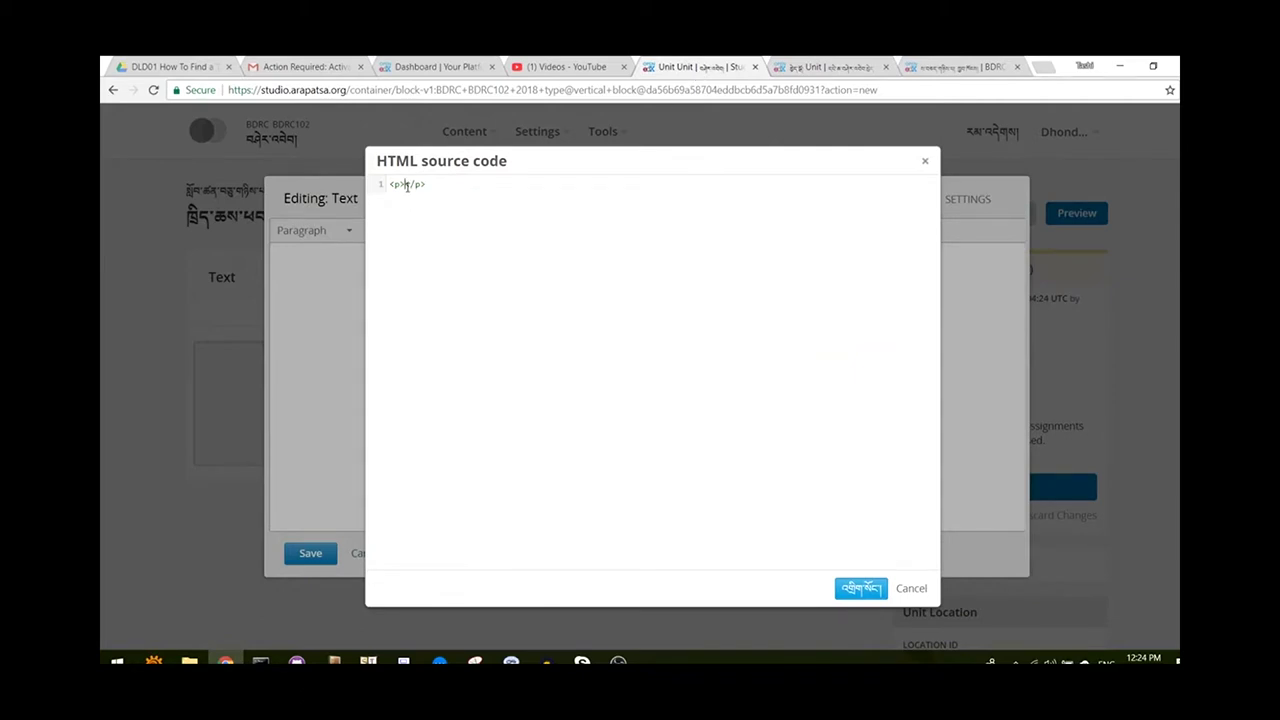
pyautogui.click(406, 186)
pyautogui.hotkey('ctrl', 'v')
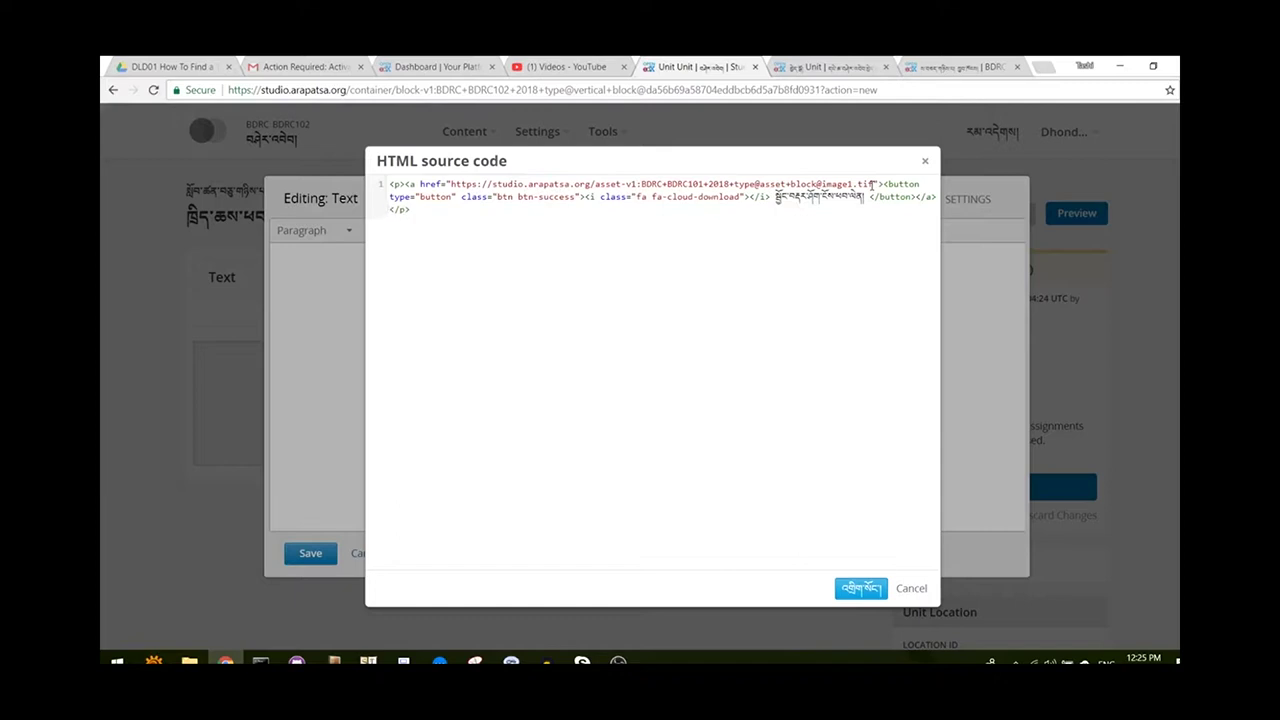
pyautogui.click(861, 589)
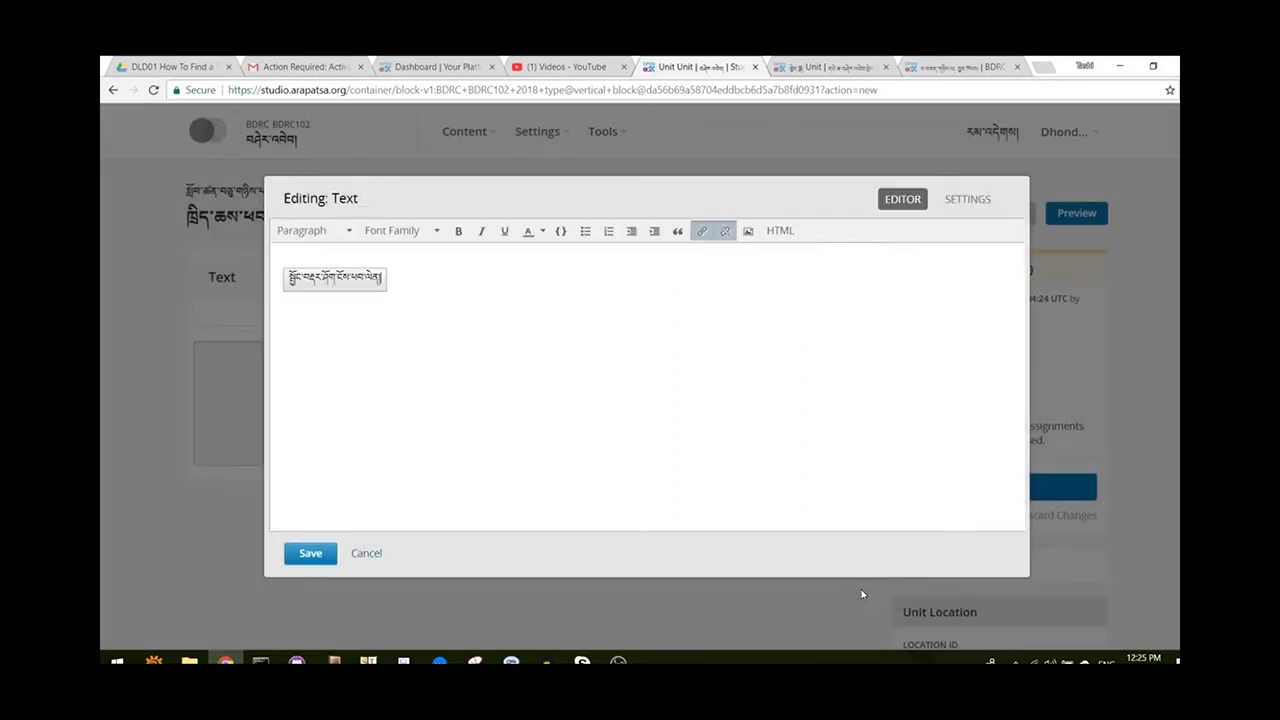
pyautogui.click(327, 553)
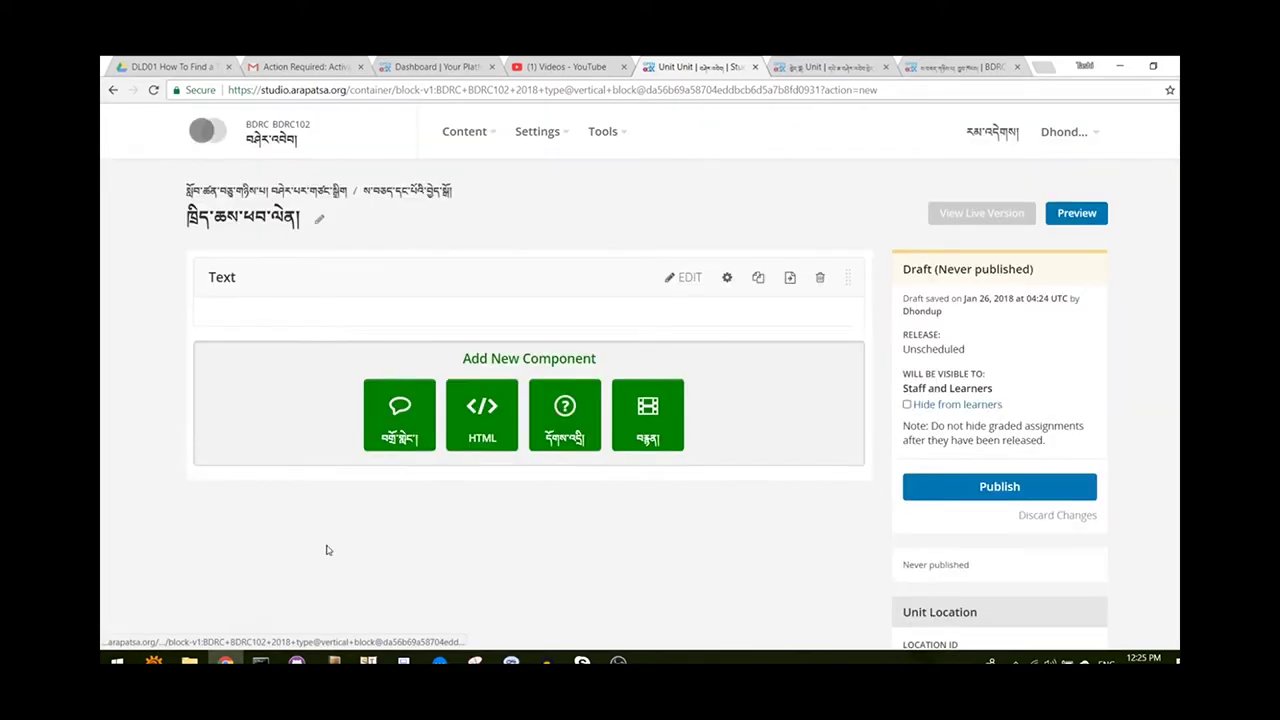
# Open the course's Files & Uploads page and copy the image address of the vlcsnap-error567.png thumbnail.
pyautogui.click(492, 133)
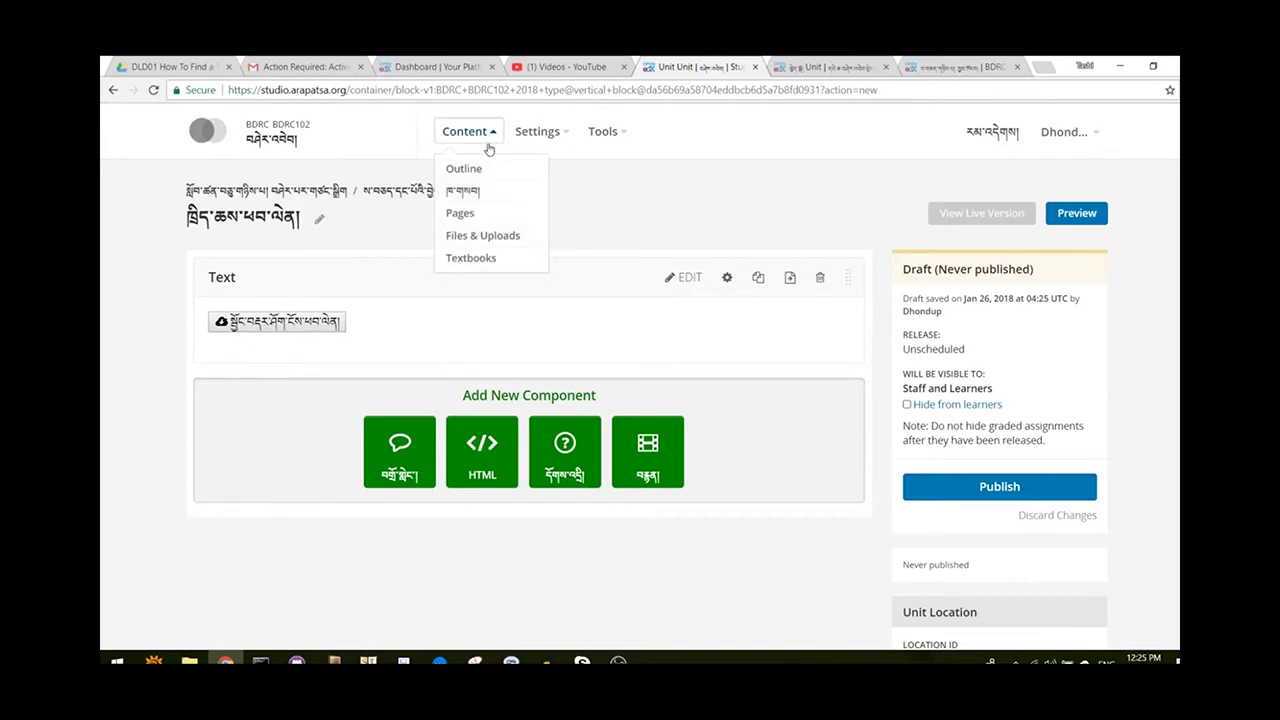
pyautogui.click(489, 239)
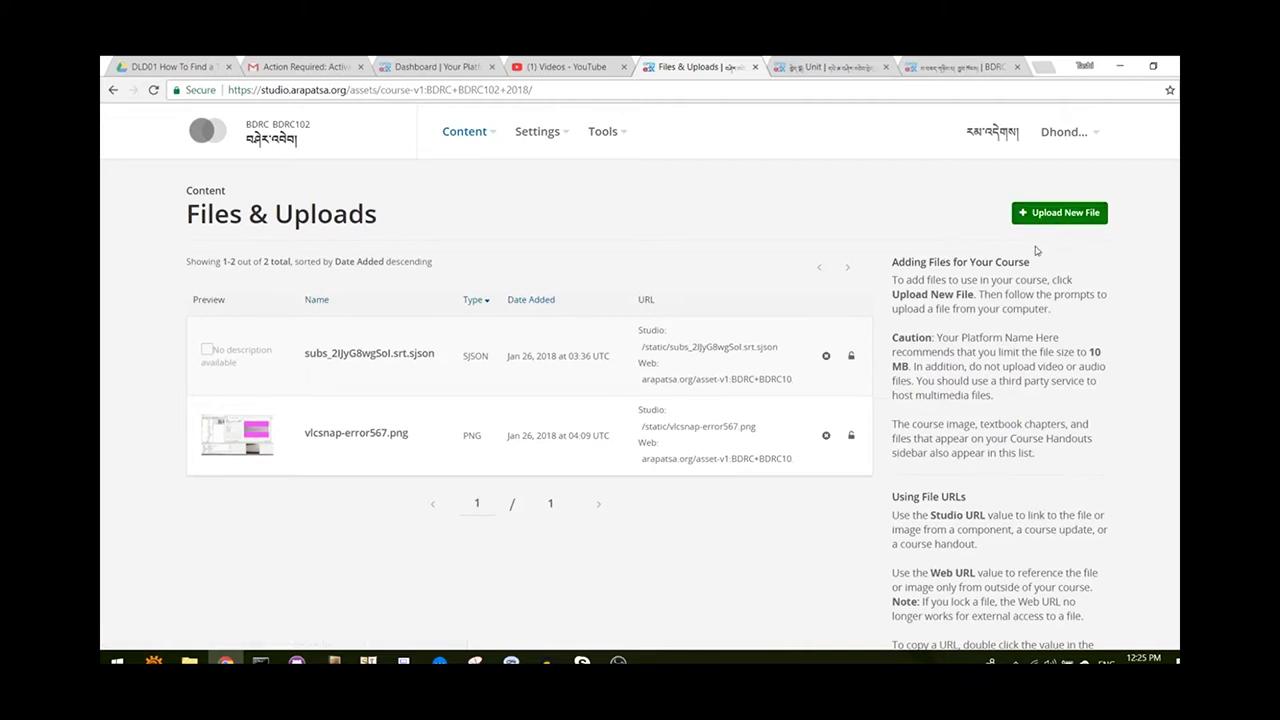
pyautogui.rightClick(245, 440)
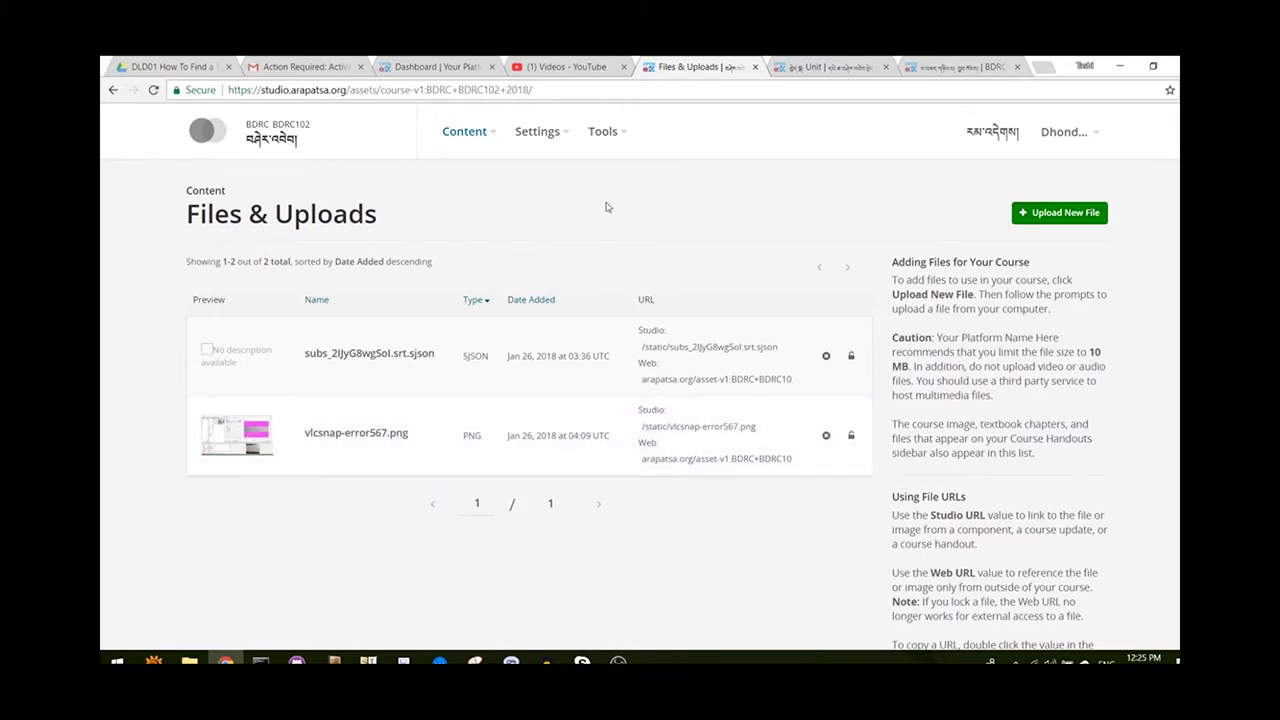
# In the "ཁྲིད་ཆས་ཕབ་ལེན།" unit's Text component source, replace the button's href address with the copied vlcsnap-error567-png.jpg address.
pyautogui.click(287, 141)
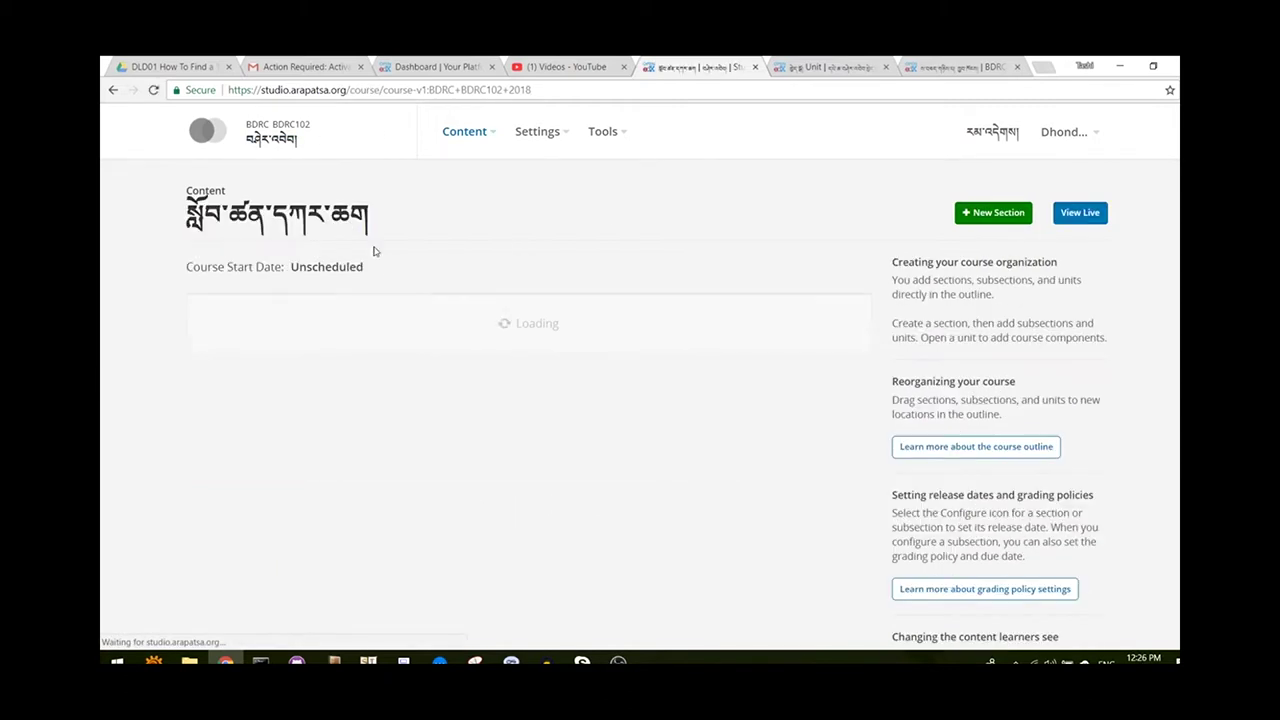
pyautogui.scroll(-1, 305, 390)
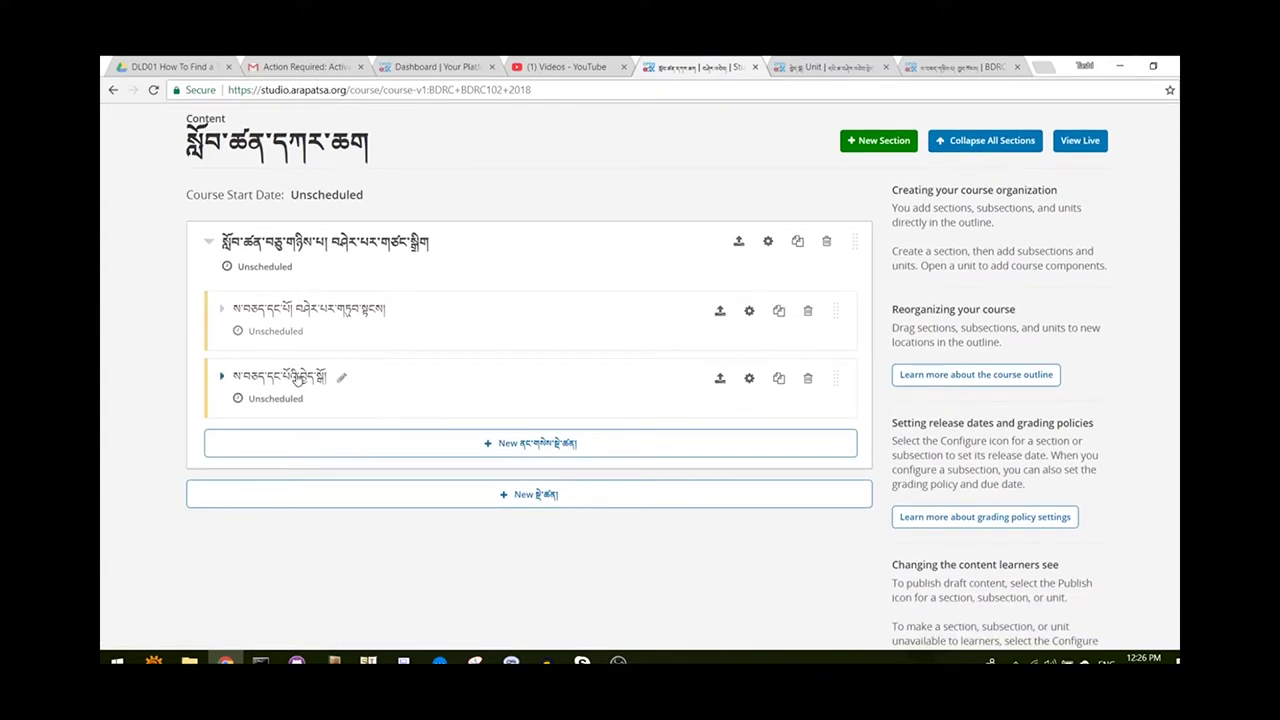
pyautogui.click(299, 378)
pyautogui.scroll(-3, 270, 330)
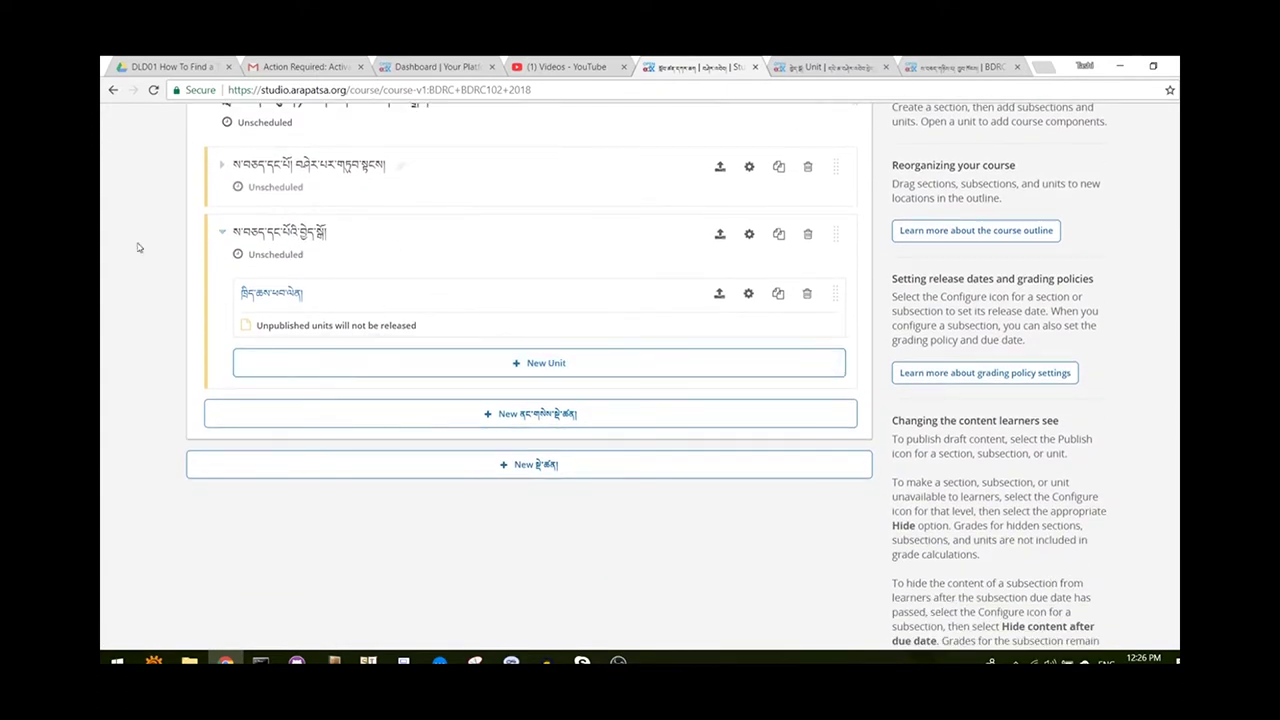
pyautogui.click(284, 297)
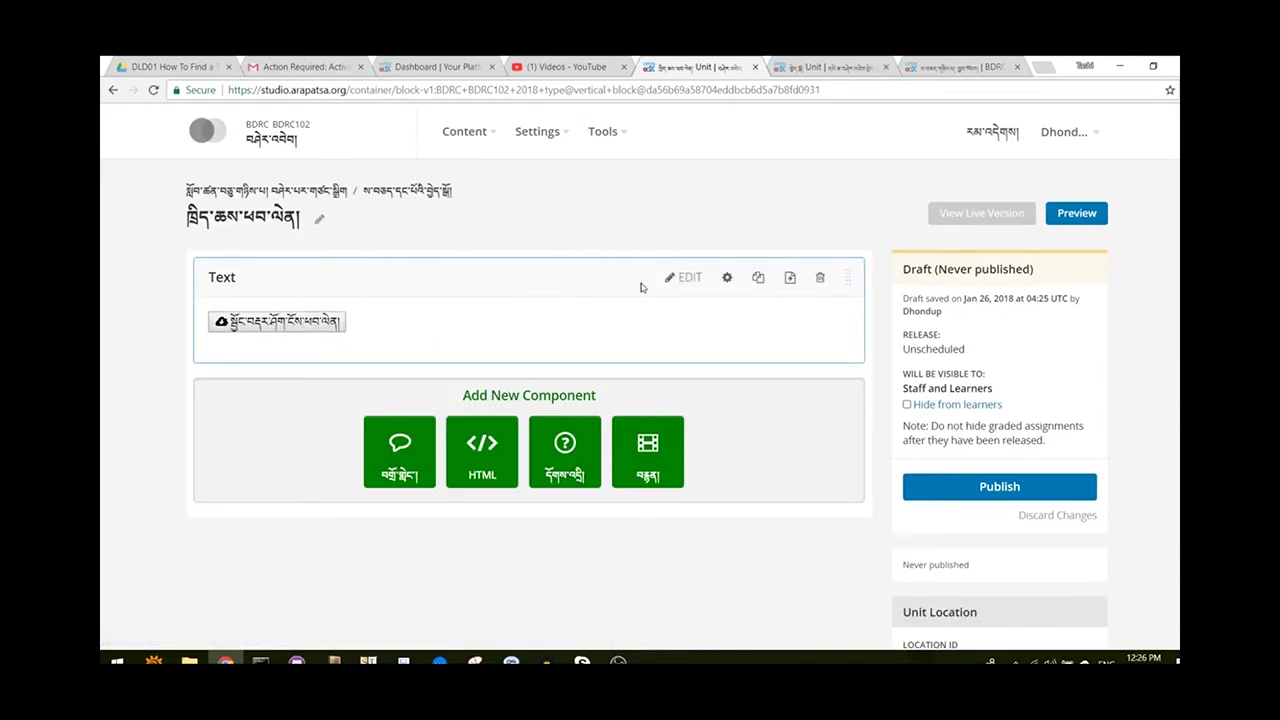
pyautogui.click(685, 277)
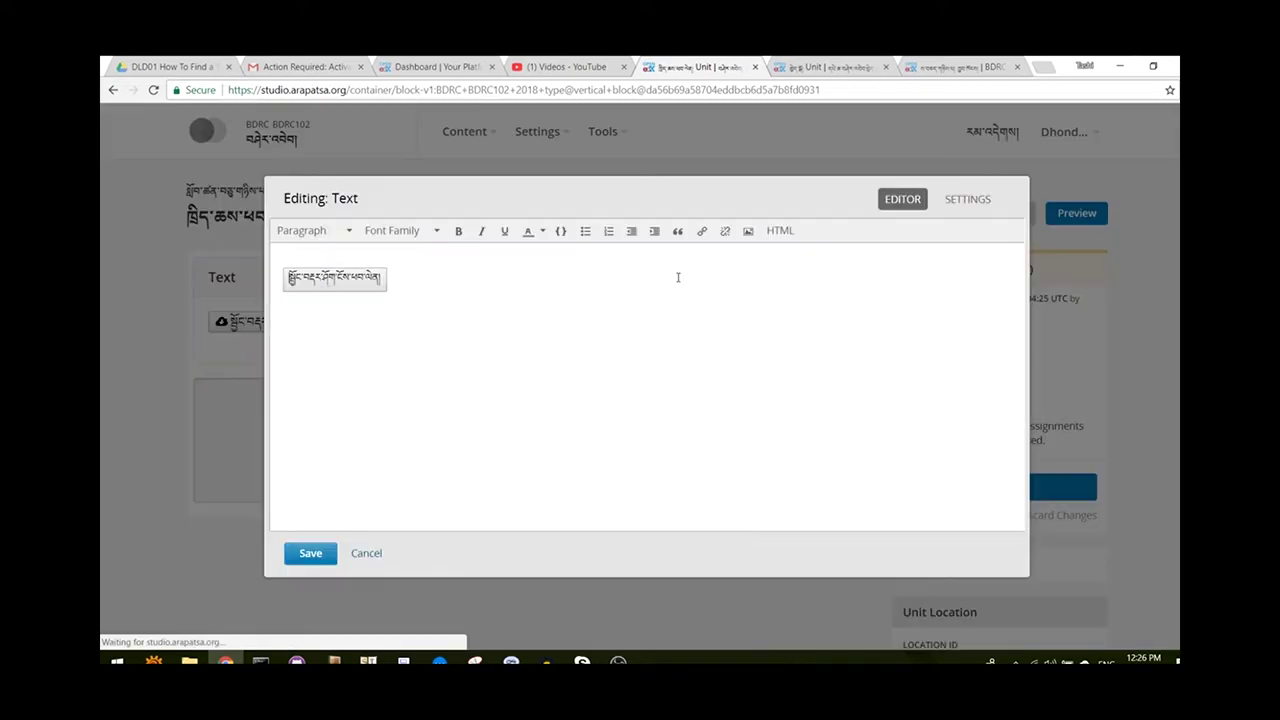
pyautogui.click(779, 230)
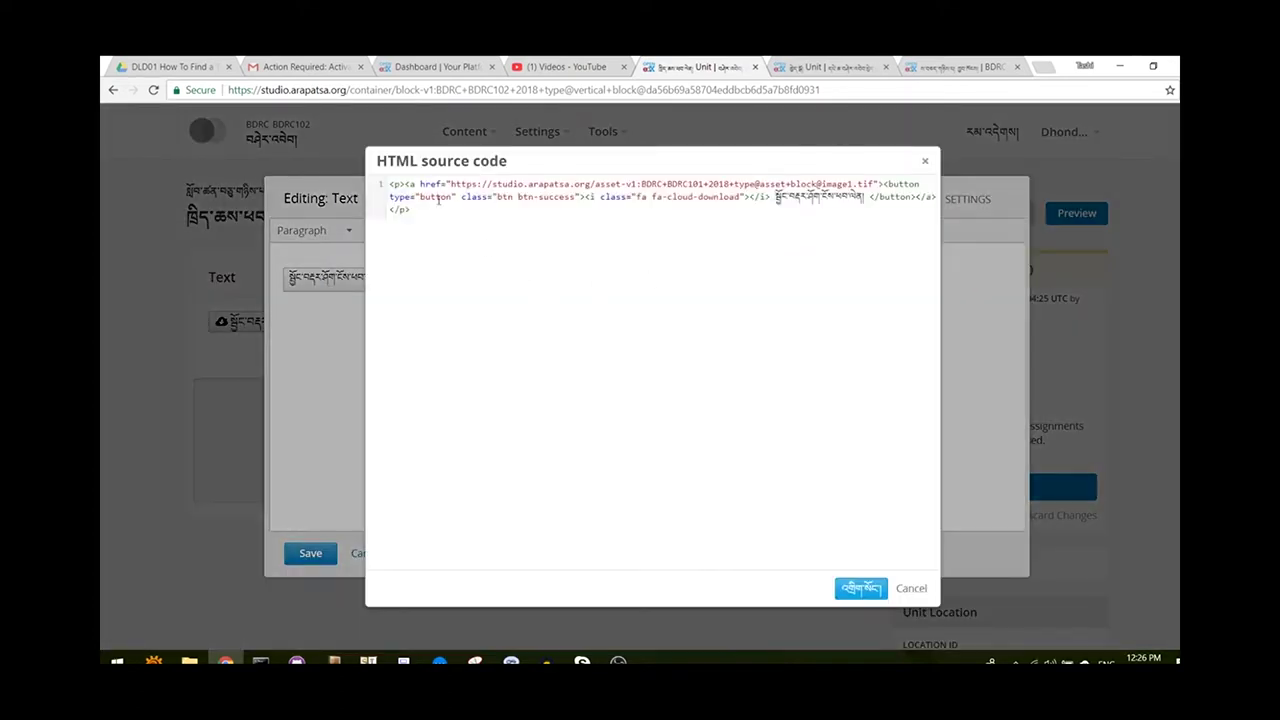
pyautogui.moveTo(450, 184); pyautogui.dragTo(864, 182)
pyautogui.hotkey('ctrl', 'v')
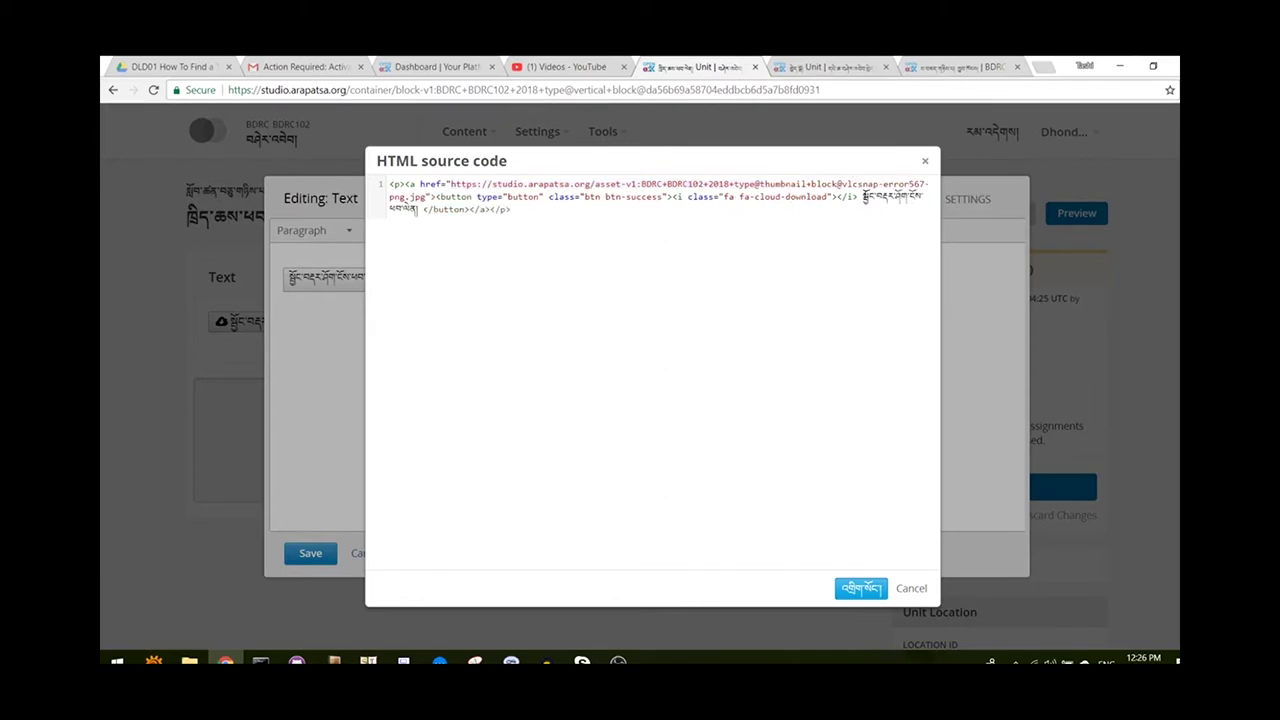
# Change the download button's label in the HTML source to "ཁྲིད་ཆས་ཕབ་ལེན།" and save the Text component.
pyautogui.moveTo(864, 196); pyautogui.dragTo(418, 209)
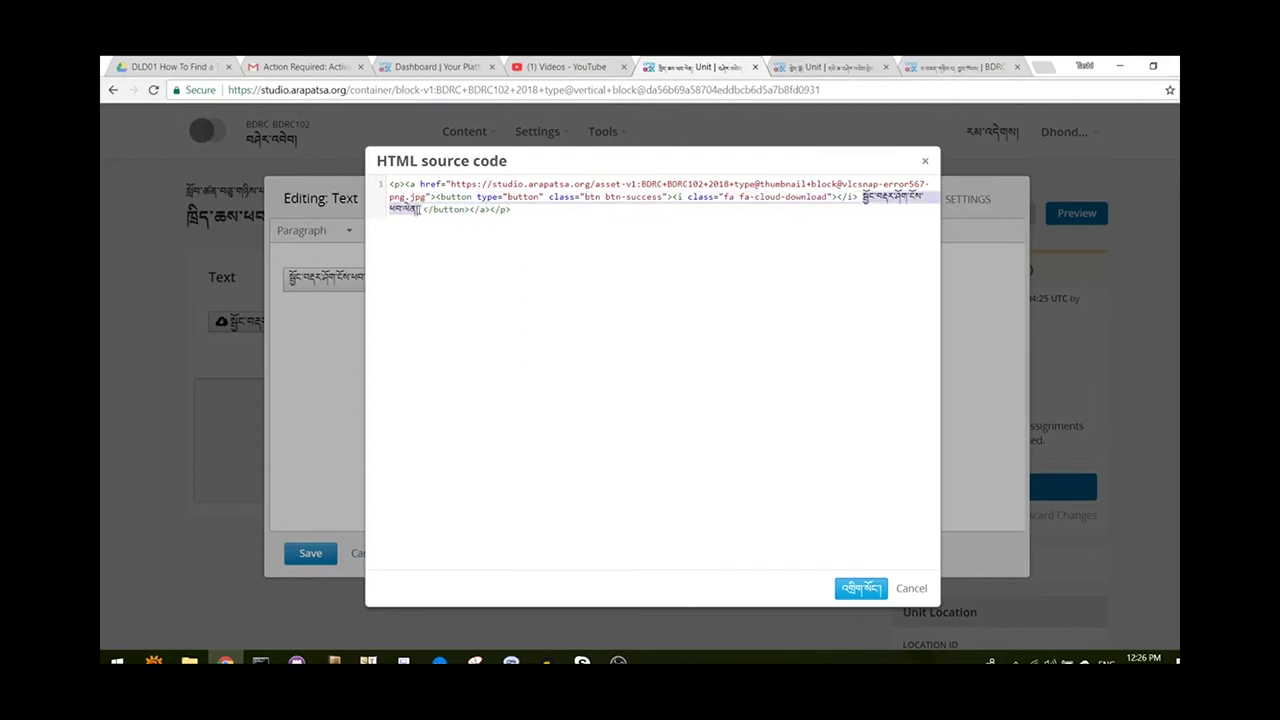
pyautogui.write('ཀ')
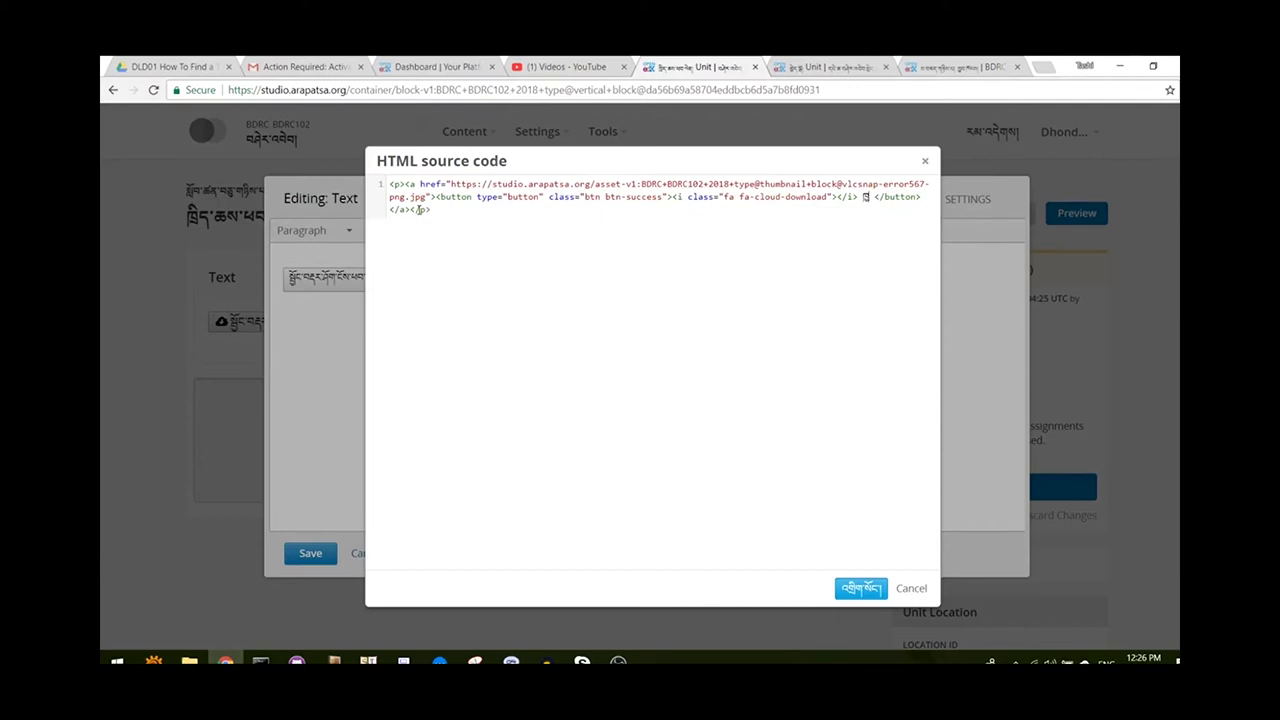
pyautogui.press('BackSpace')
pyautogui.write('་ཕབ')
pyautogui.press('BackSpace')
pyautogui.press('BackSpace')
pyautogui.press('BackSpace')
pyautogui.write('ཕ')
pyautogui.press('BackSpace')
pyautogui.write('་')
pyautogui.press('BackSpace')
pyautogui.write('>')
pyautogui.press('Delete')
pyautogui.write('གྲིད་ཆས་ཕབ་ལེན།')
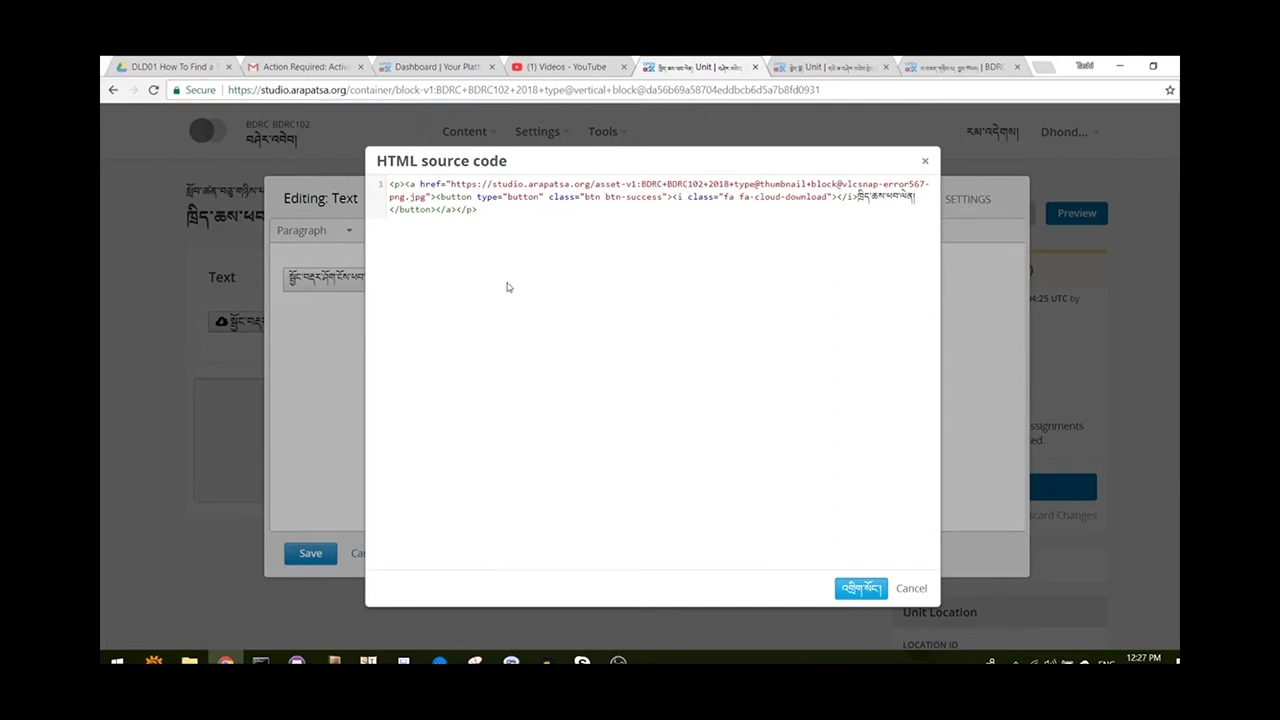
pyautogui.click(860, 589)
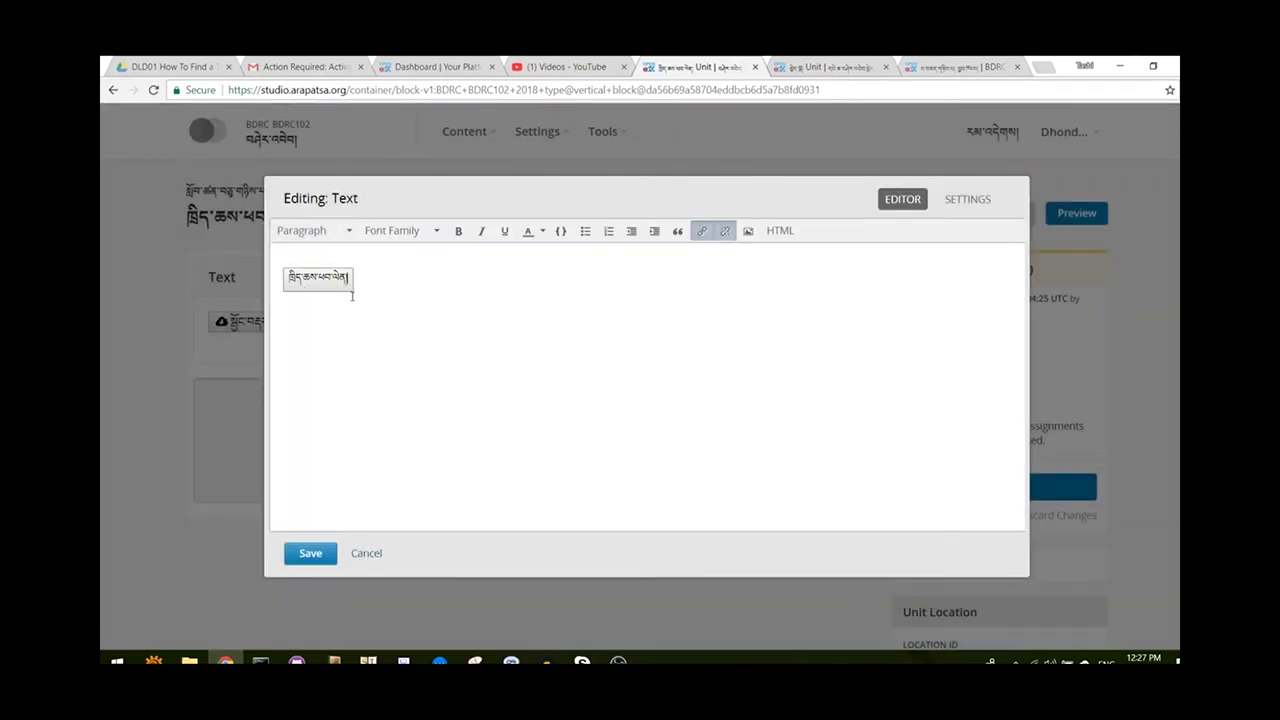
pyautogui.click(319, 551)
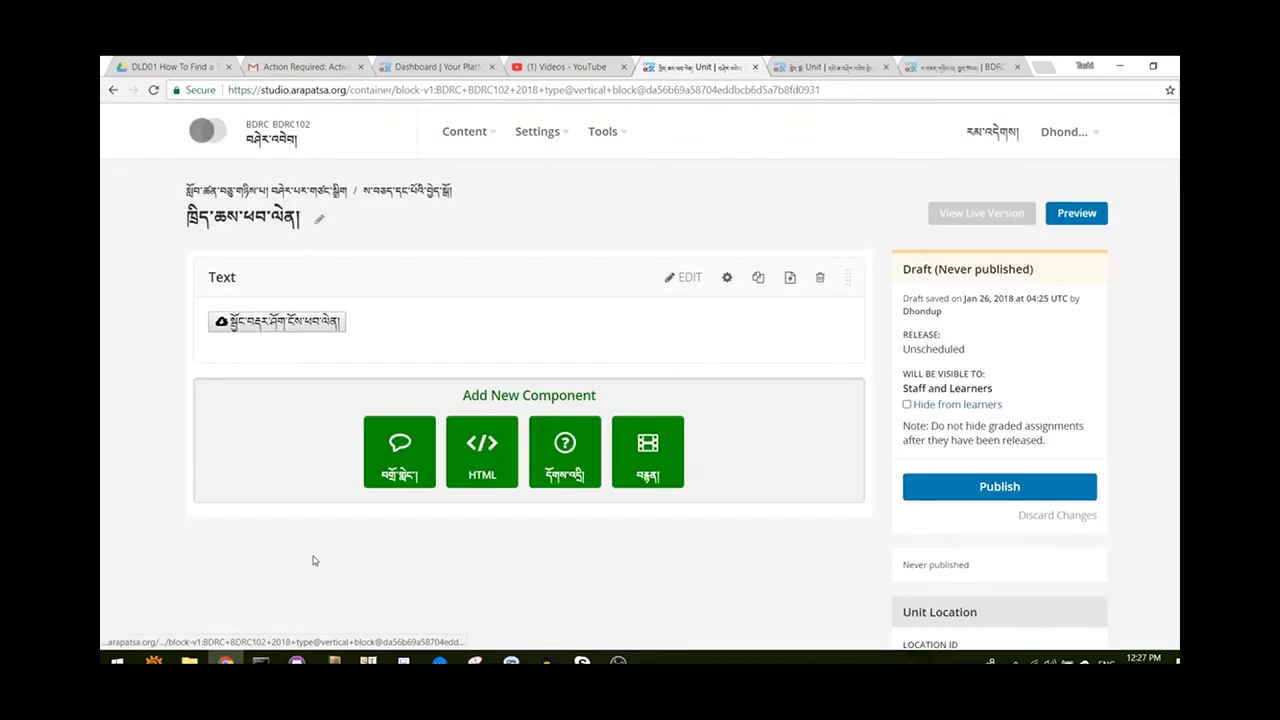